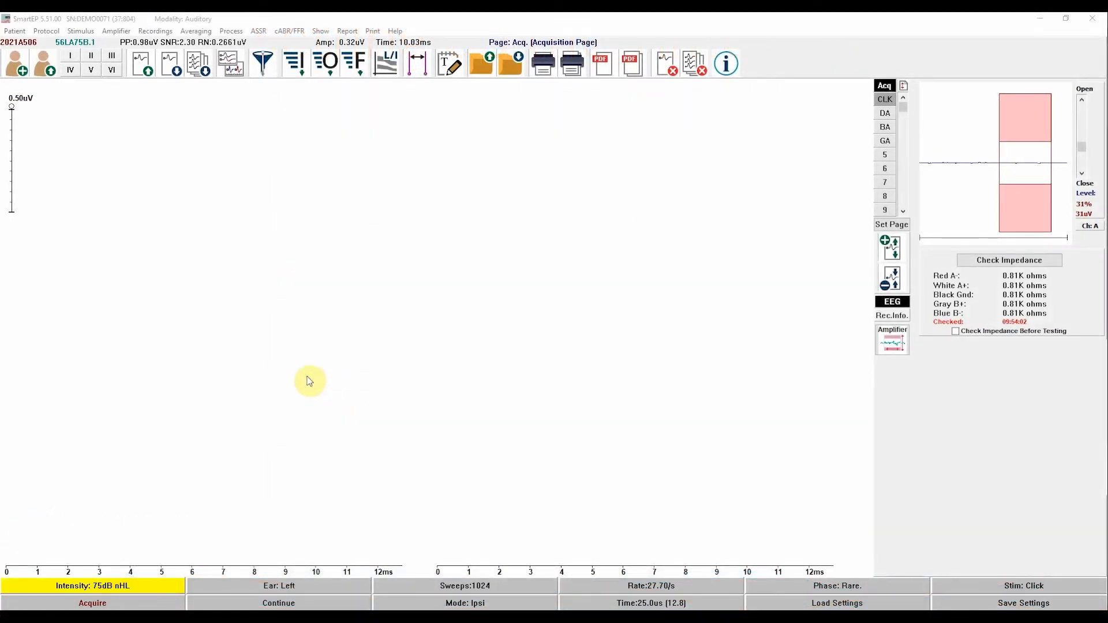
Step: Switch the modality to Advanced Auditory with its standard settings and open the advanced stimulus setup
left_click(46, 31)
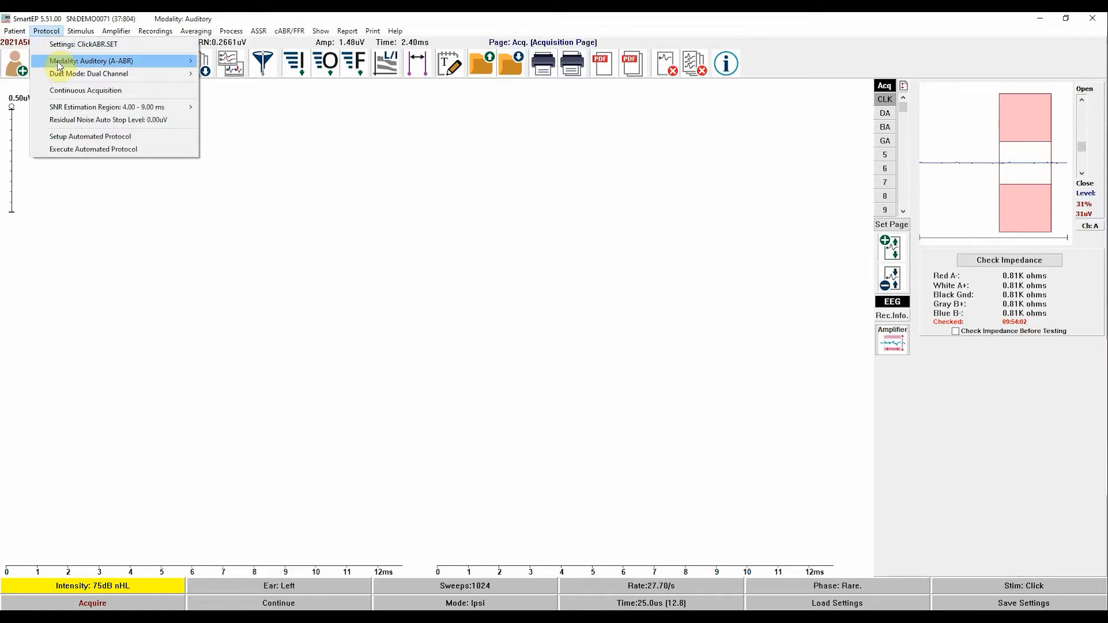
mouse_move(60, 62)
mouse_move(294, 180)
left_click(477, 189)
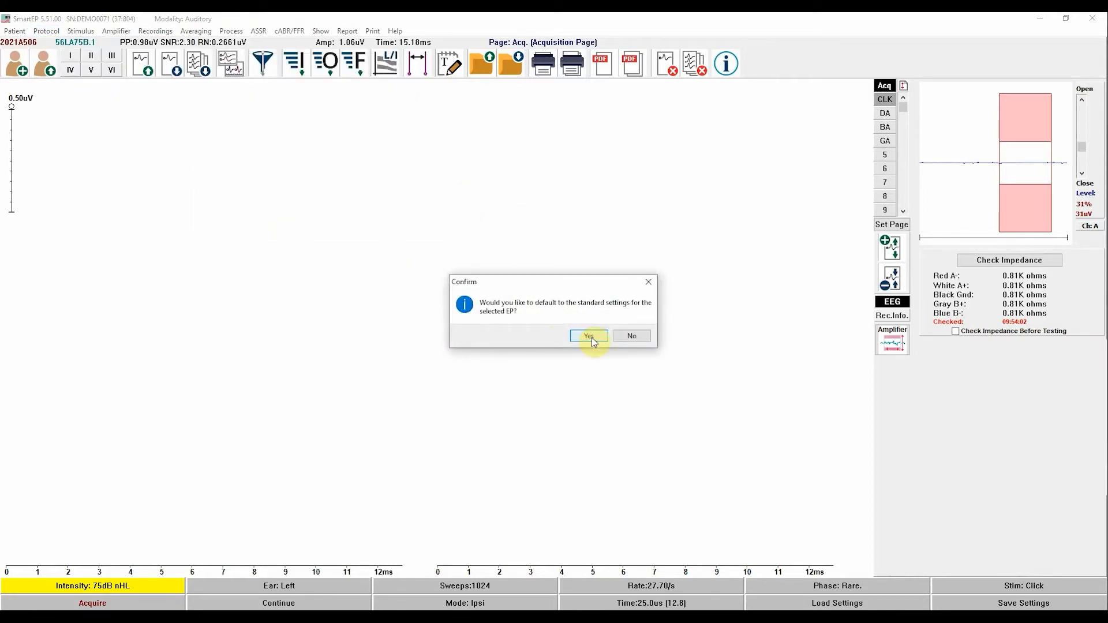
left_click(588, 336)
left_click(169, 587)
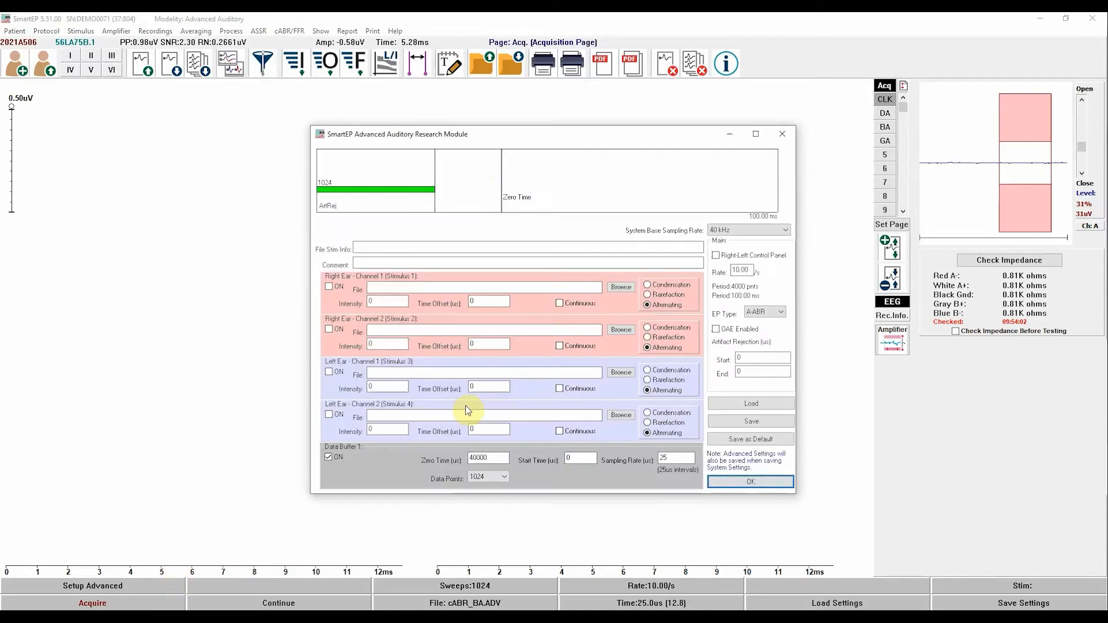
Step: Set the stimulation rate to 19.3/s and the artifact rejection window to start at 8000 us and end at 20000 us
left_click_drag(755, 270, 714, 274)
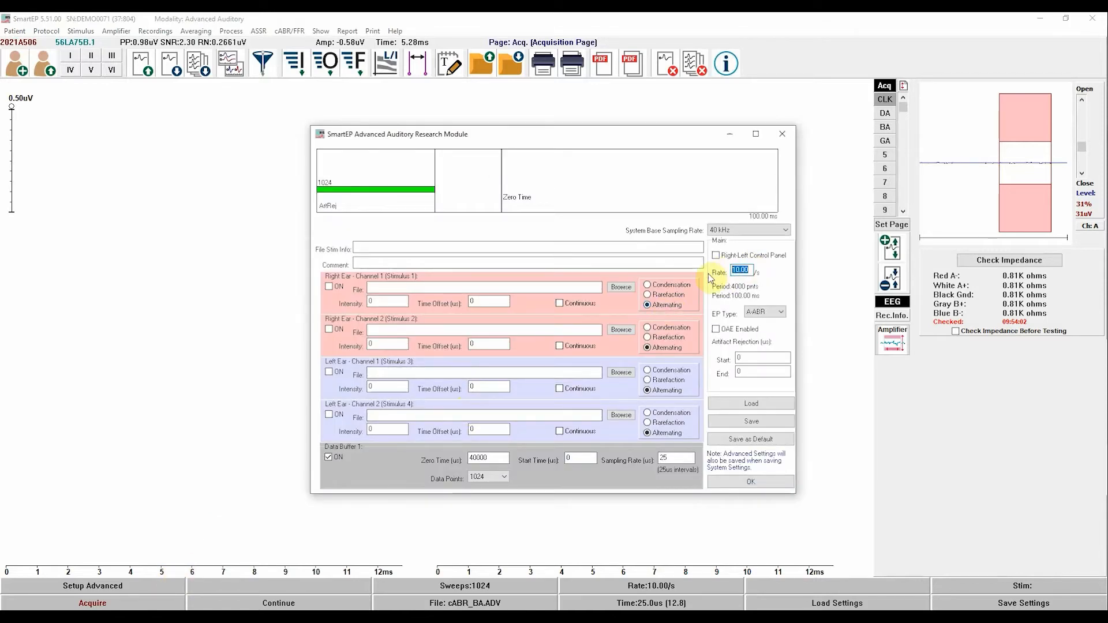
type("19.3")
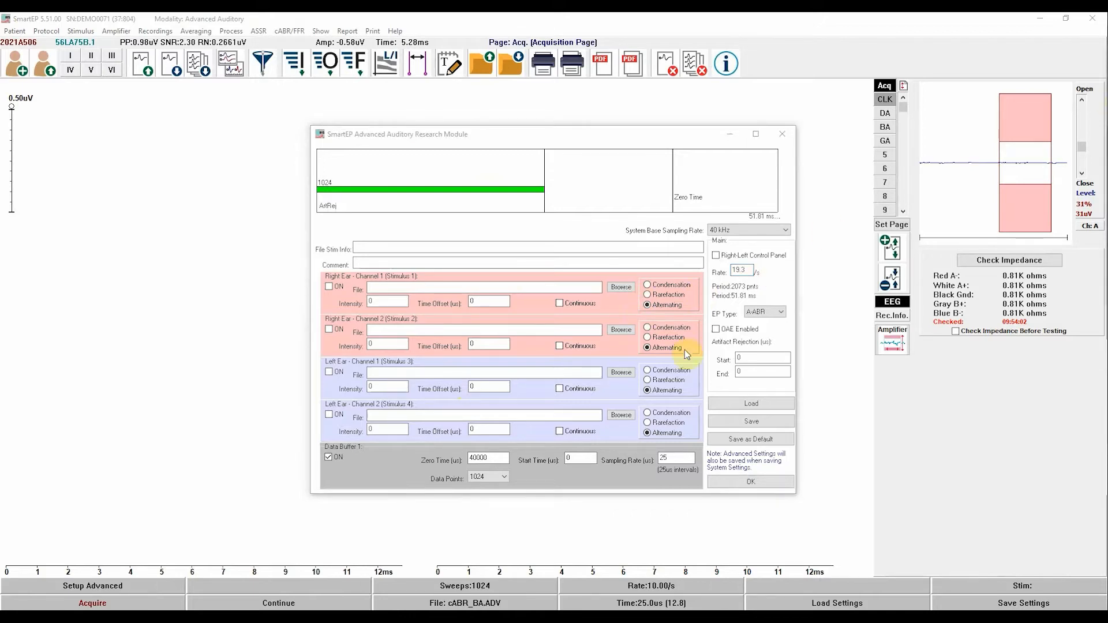
left_click(740, 359)
right_click(741, 362)
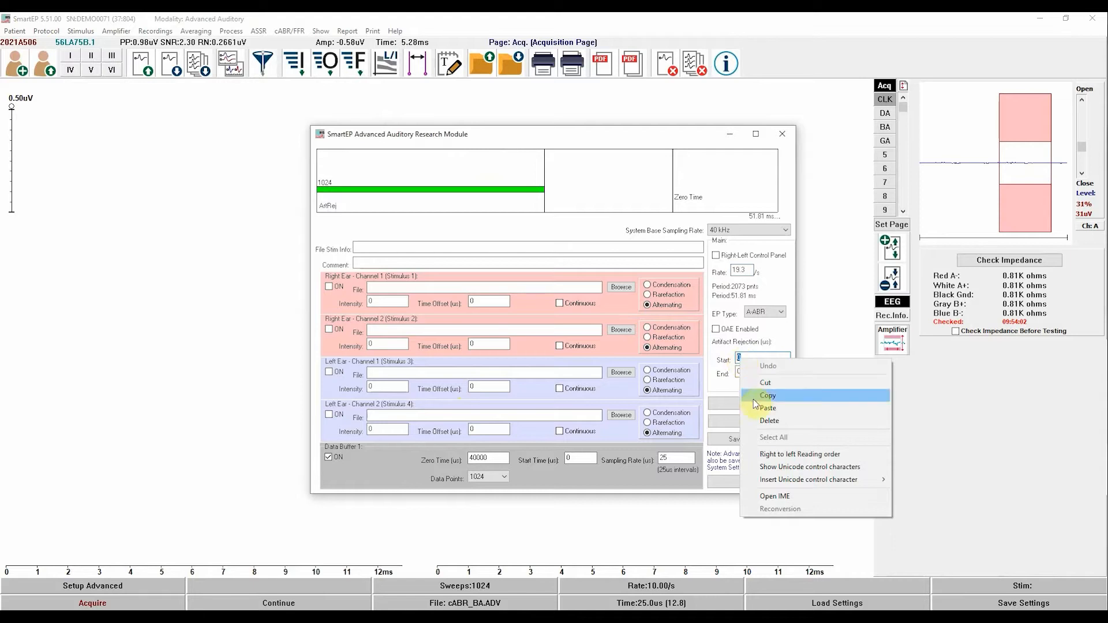
left_click(756, 406)
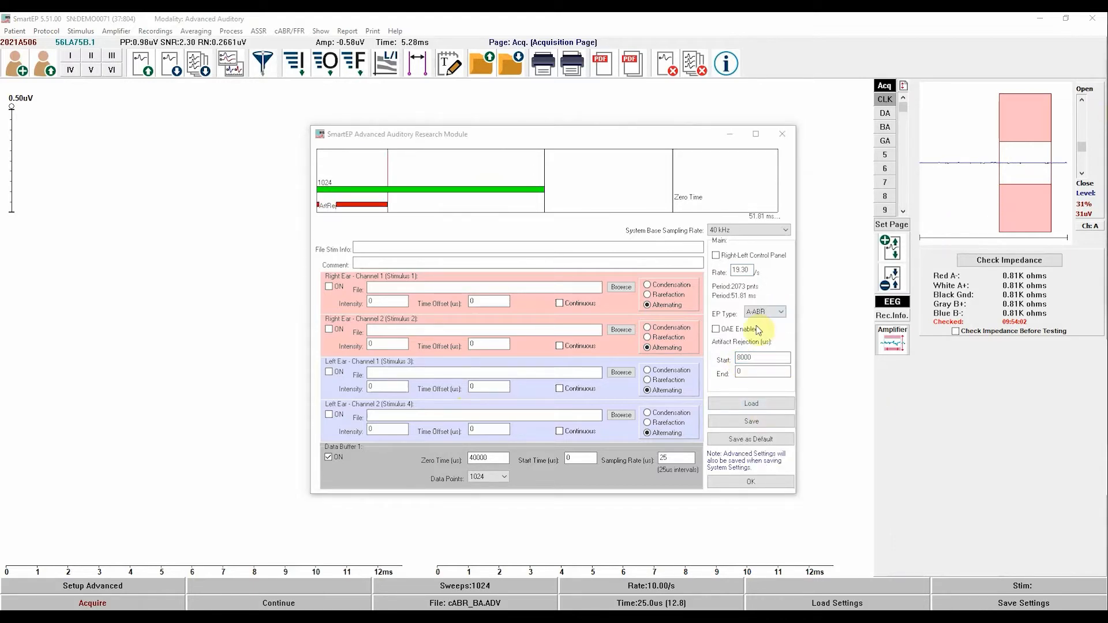
left_click(739, 373)
right_click(739, 373)
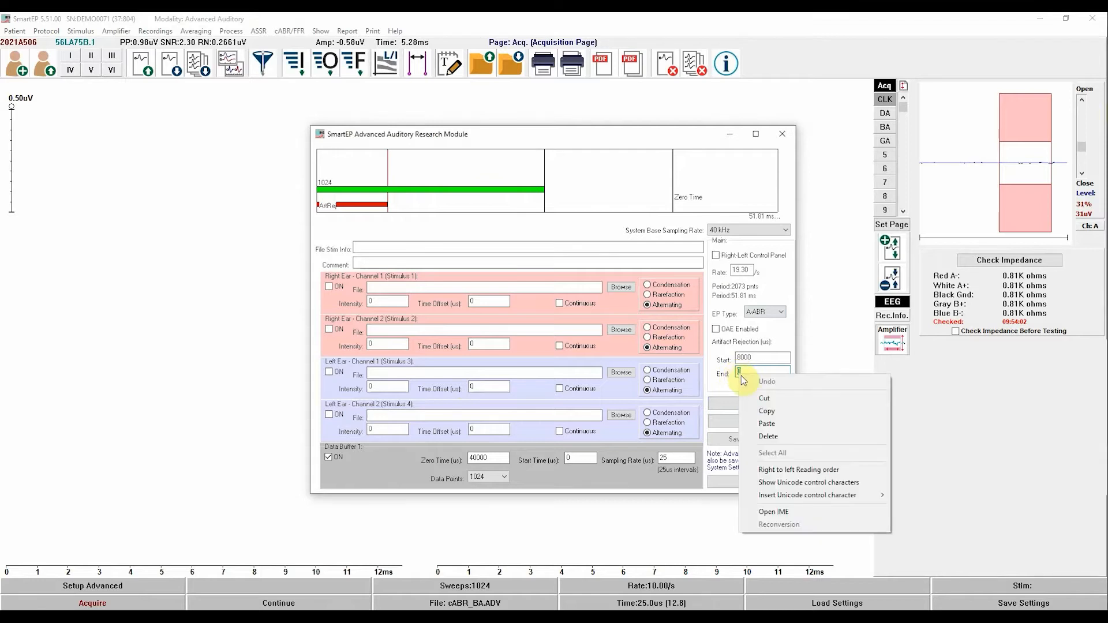
left_click(756, 416)
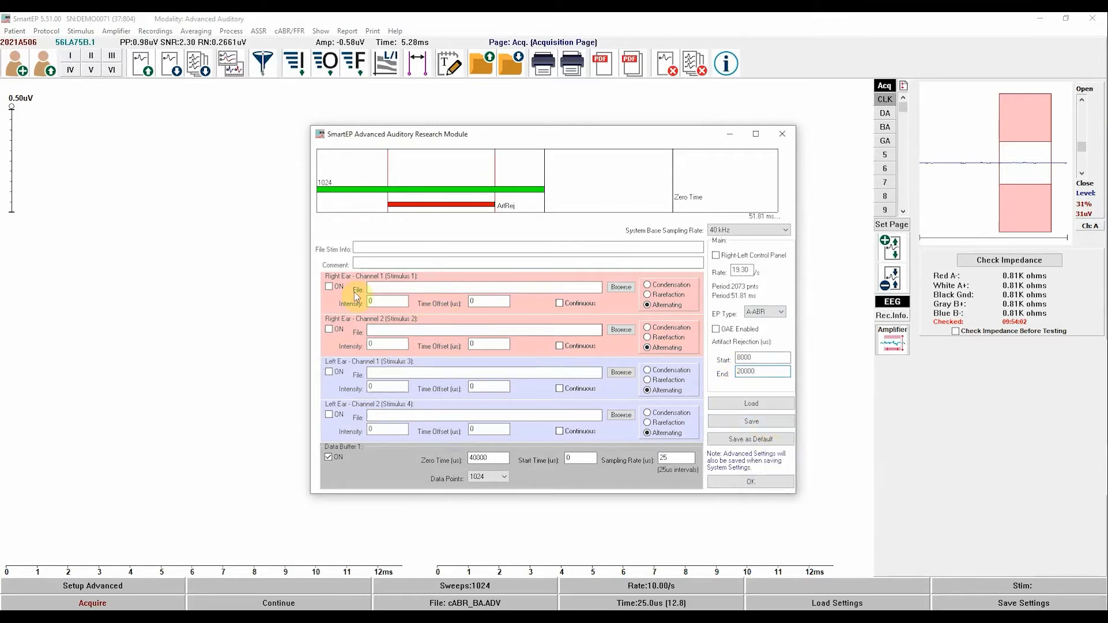
Step: Enable right ear channel 1 with the stimulus file 1000HzTone.STM at an intensity of 80
left_click(330, 287)
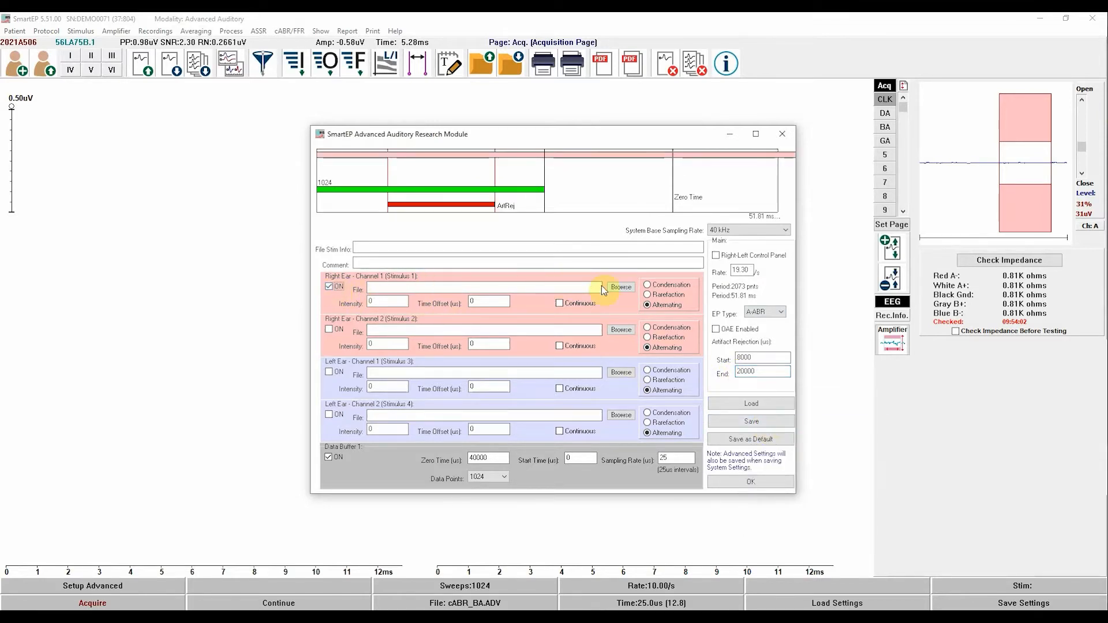
left_click(621, 286)
left_click(191, 355)
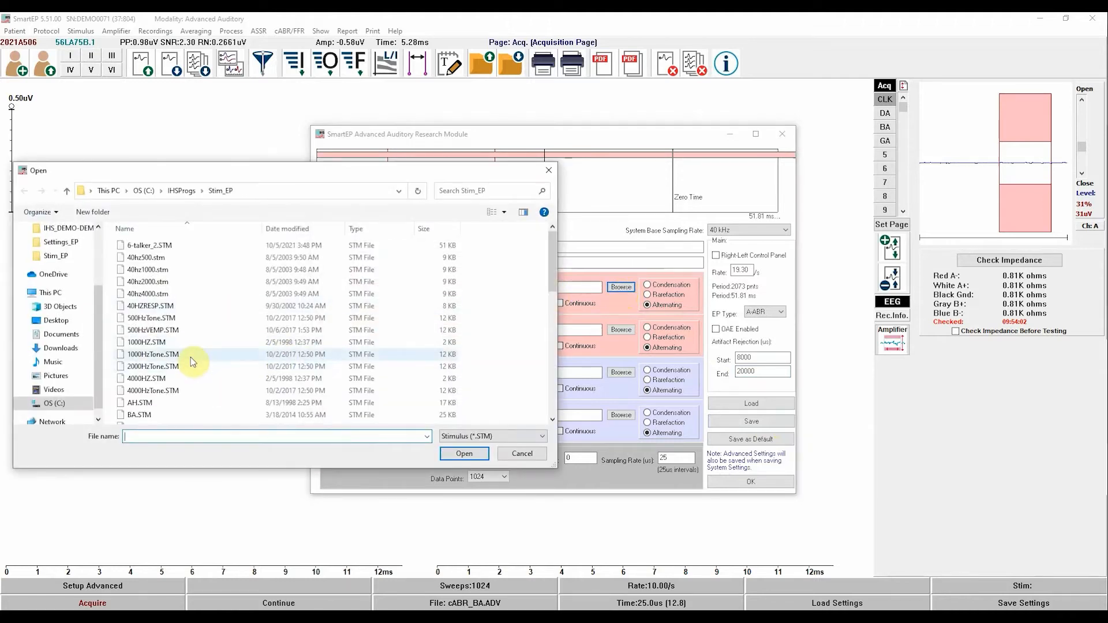
left_click(483, 459)
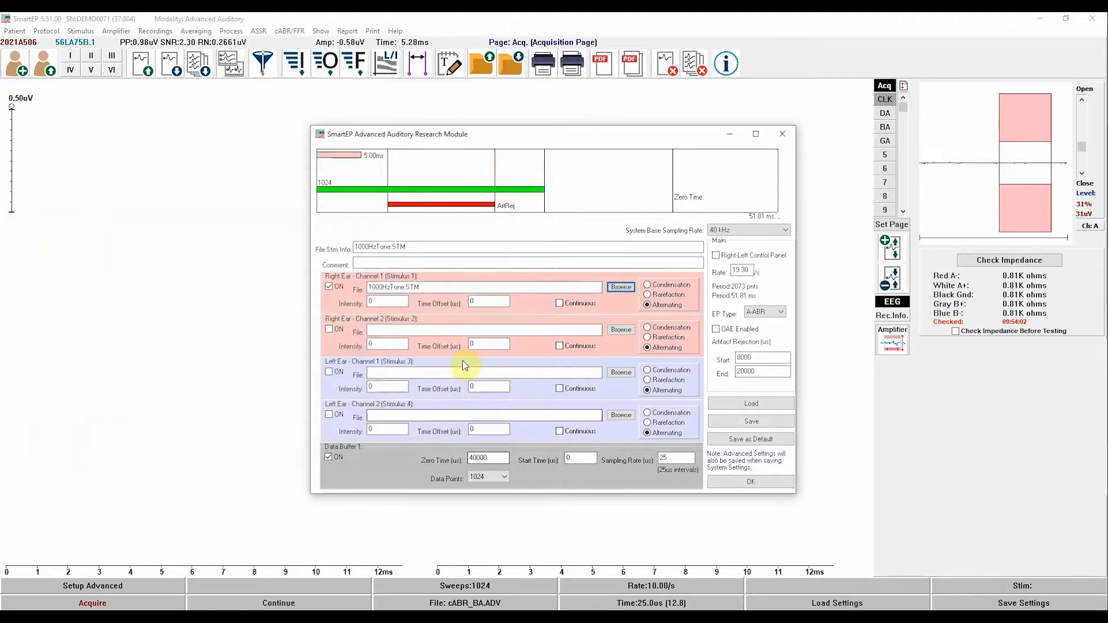
type("80")
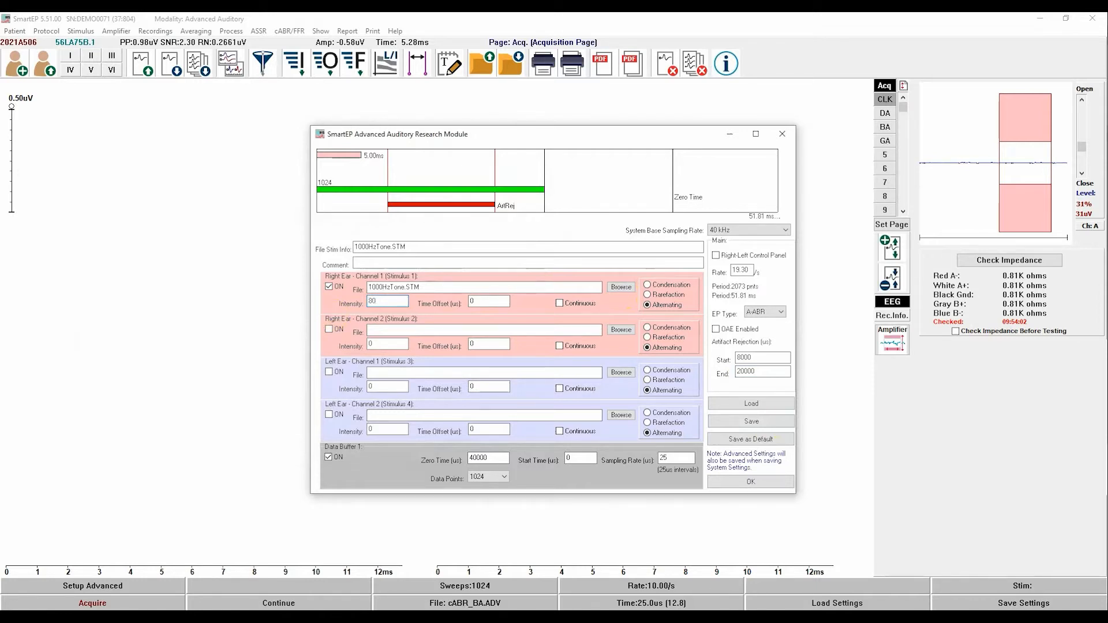
Step: Enable left ear channel 1 with the stimulus file 4000HzTone.STM at an intensity of 80
left_click(329, 371)
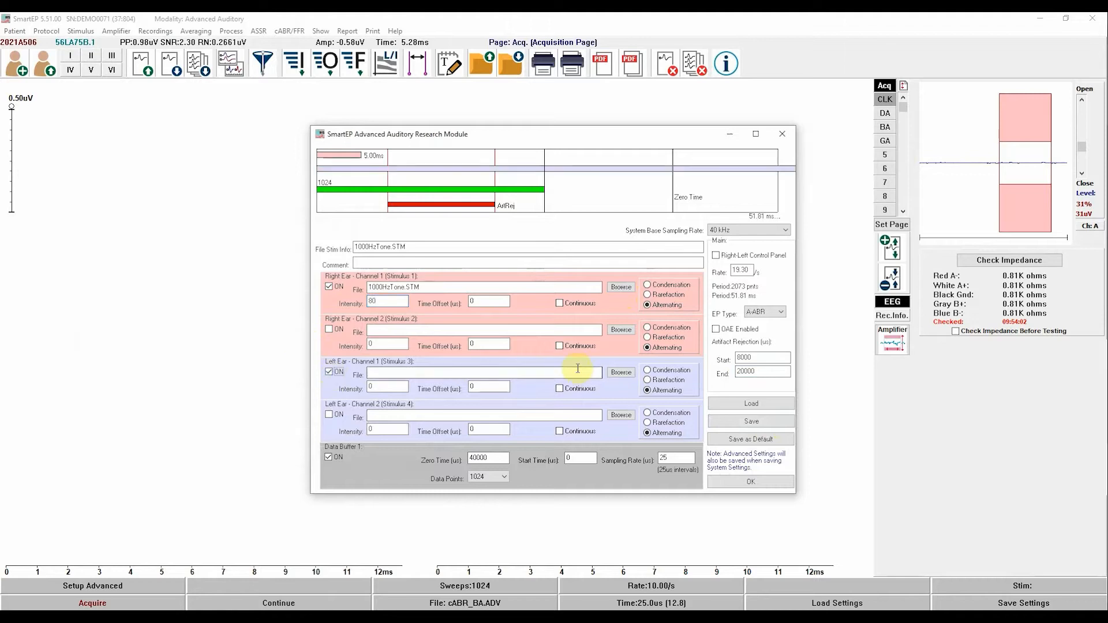
left_click(612, 372)
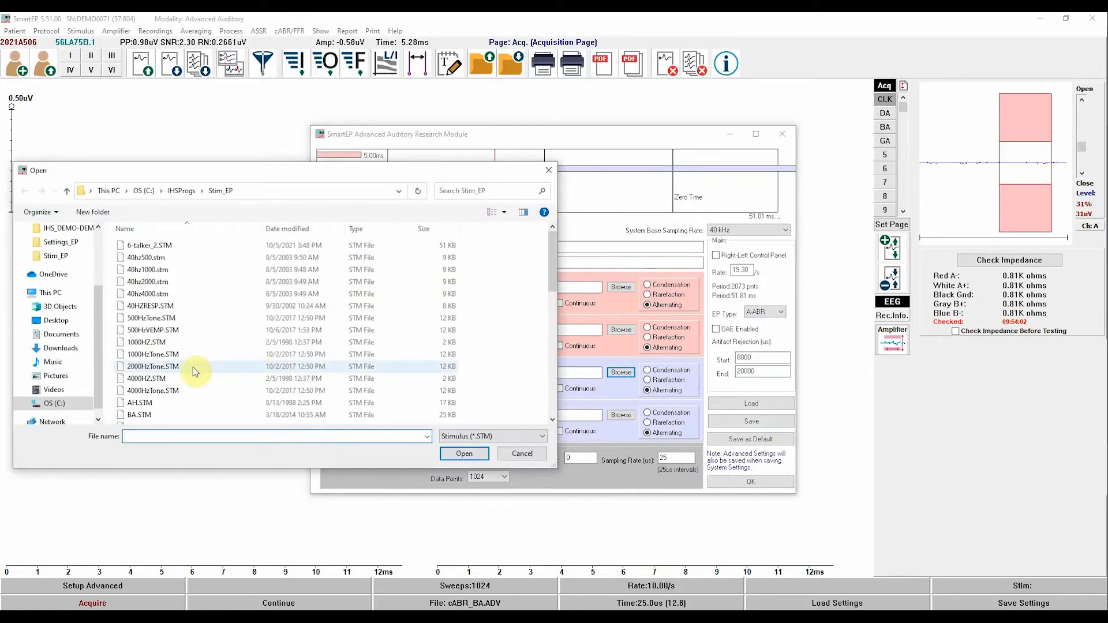
left_click(172, 390)
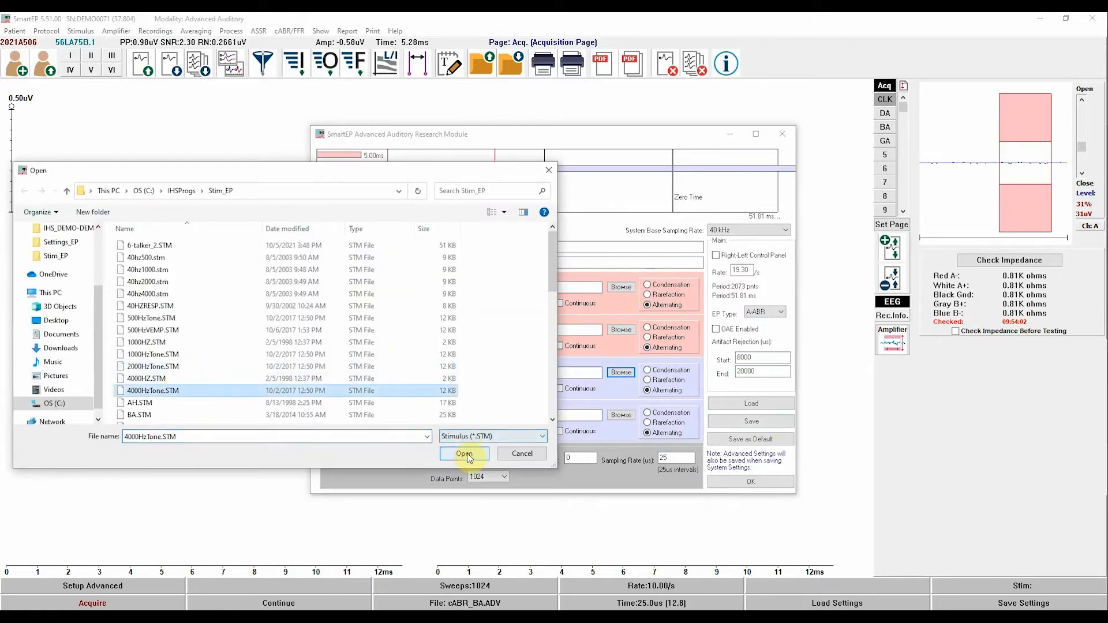
left_click(466, 454)
left_click_drag(394, 388, 342, 378)
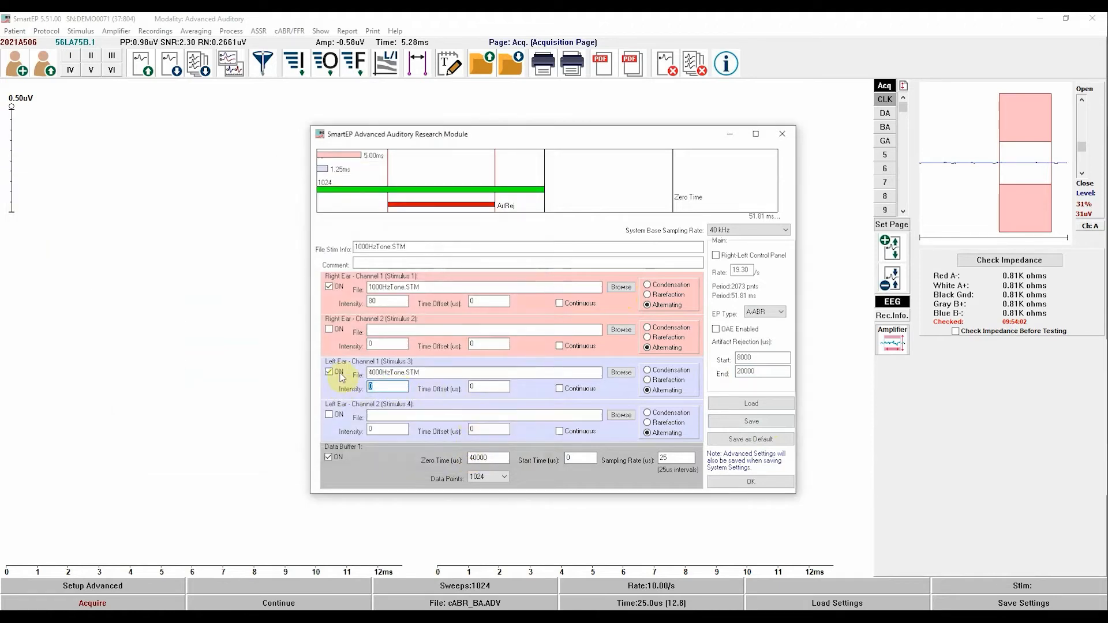
type("8")
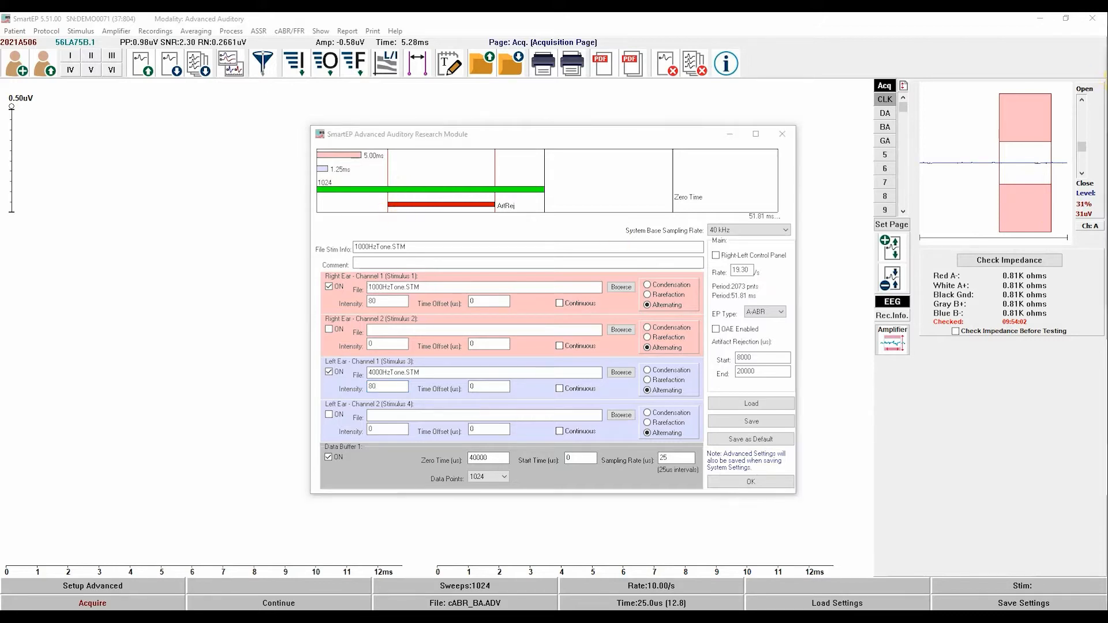
Step: Set the time offset of both the right ear and left ear channel 1 stimuli to 5000 us
left_click(493, 303)
double_click(474, 301)
right_click(473, 299)
left_click(501, 349)
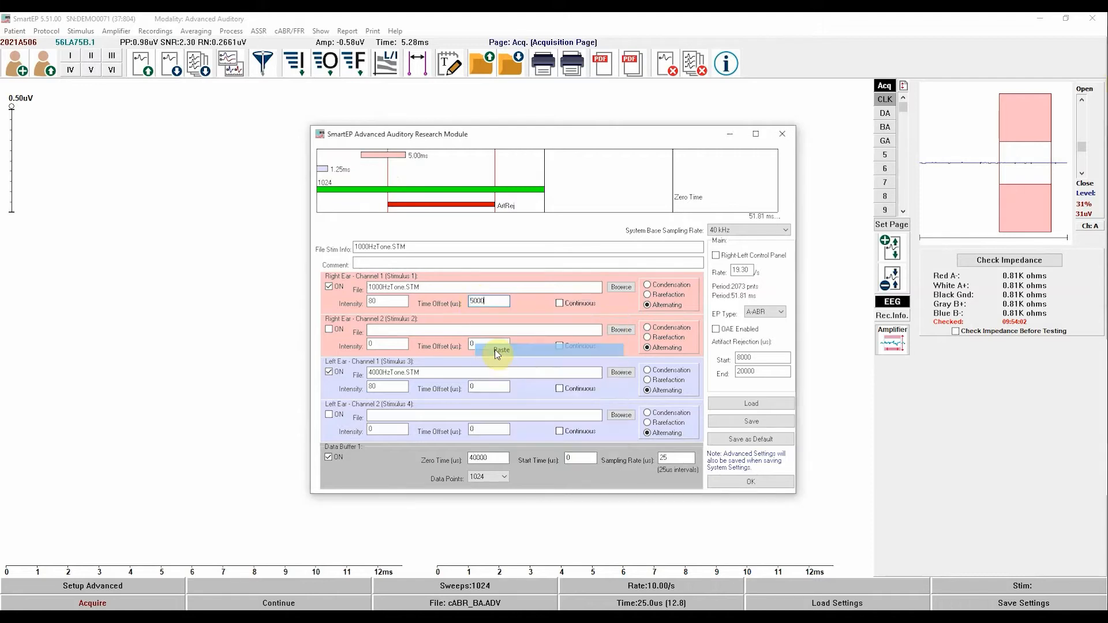
double_click(488, 390)
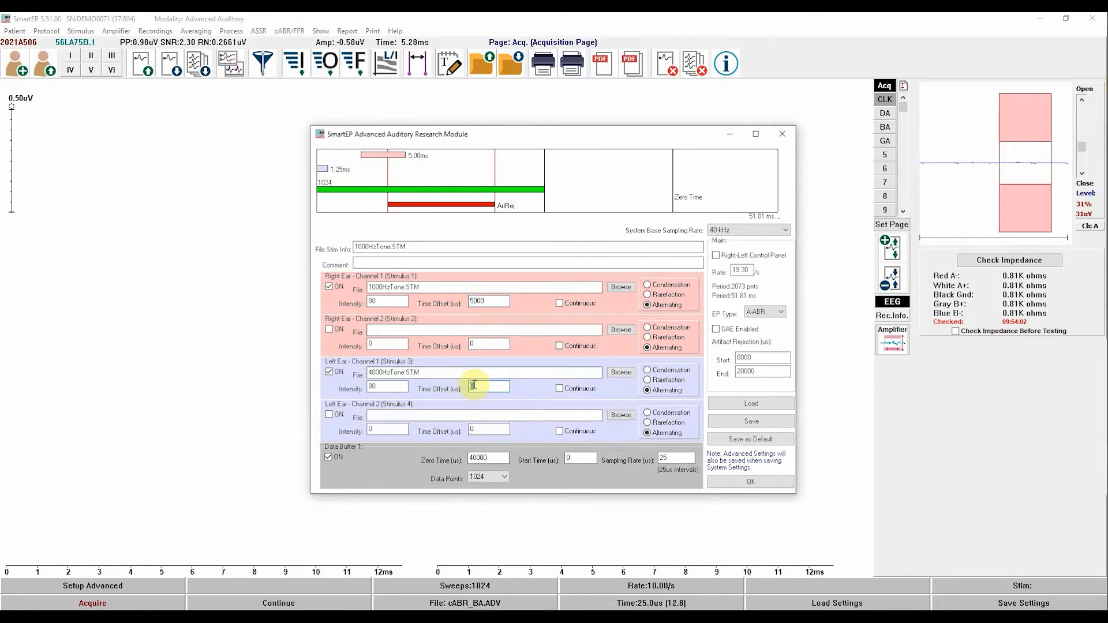
right_click(474, 385)
left_click(493, 435)
Step: Set the data buffer's zero time to 5000 us and its start time to 2000 us
double_click(479, 458)
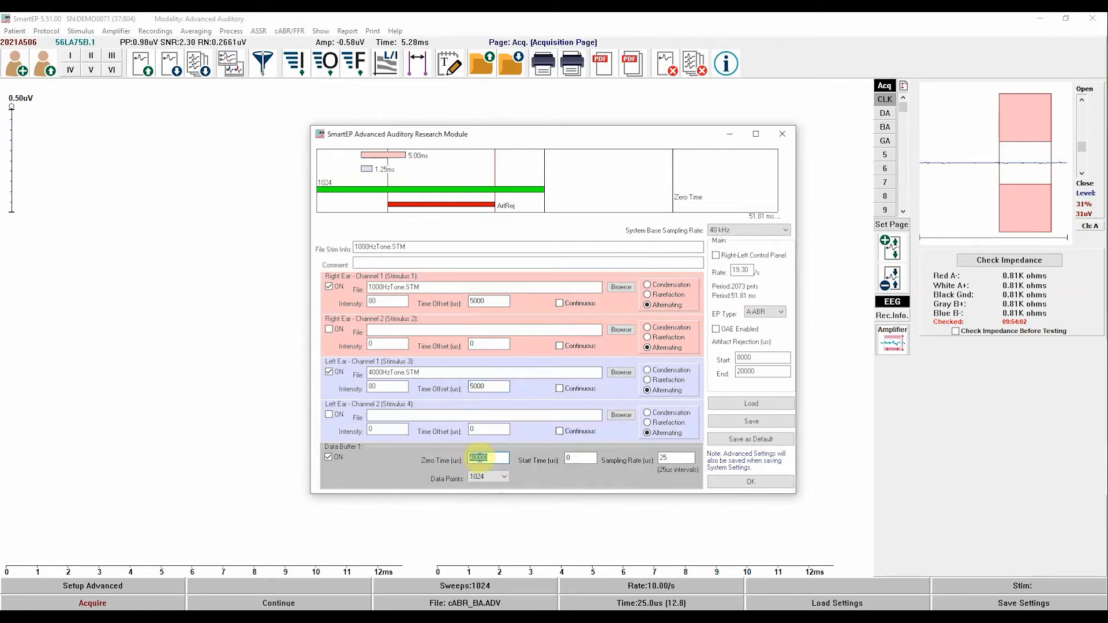
right_click(479, 459)
left_click(503, 348)
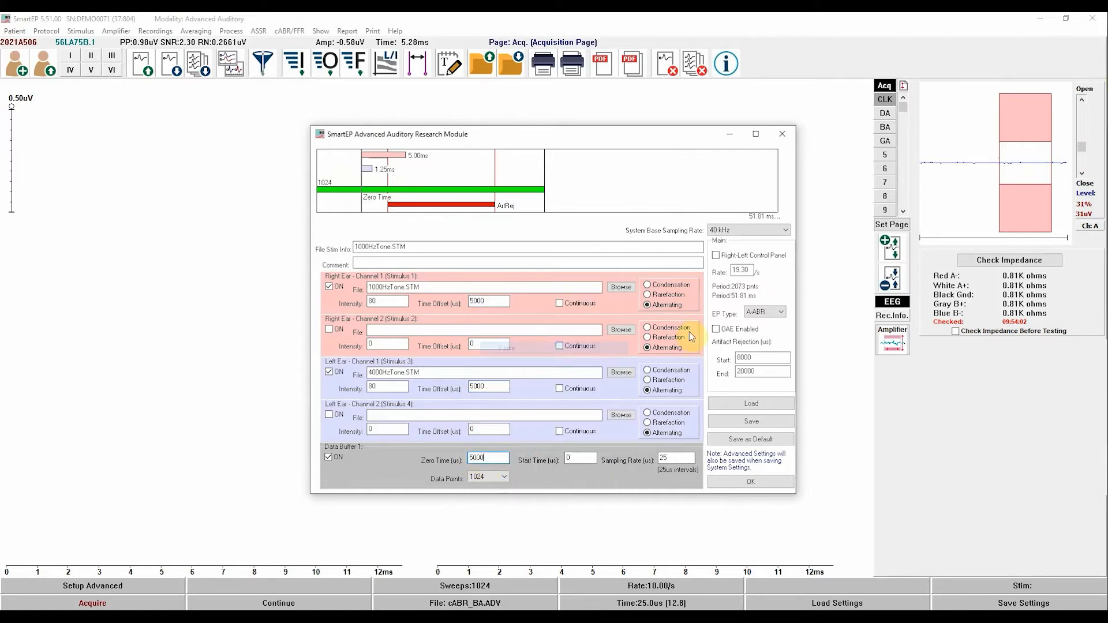
left_click(1083, 140)
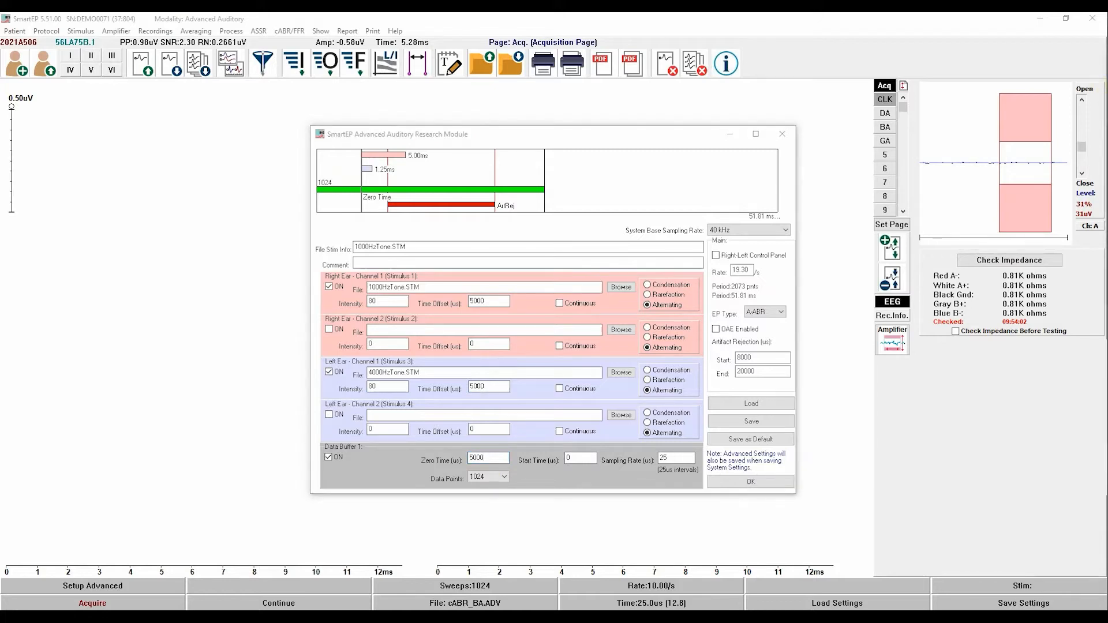
left_click(591, 459)
right_click(569, 459)
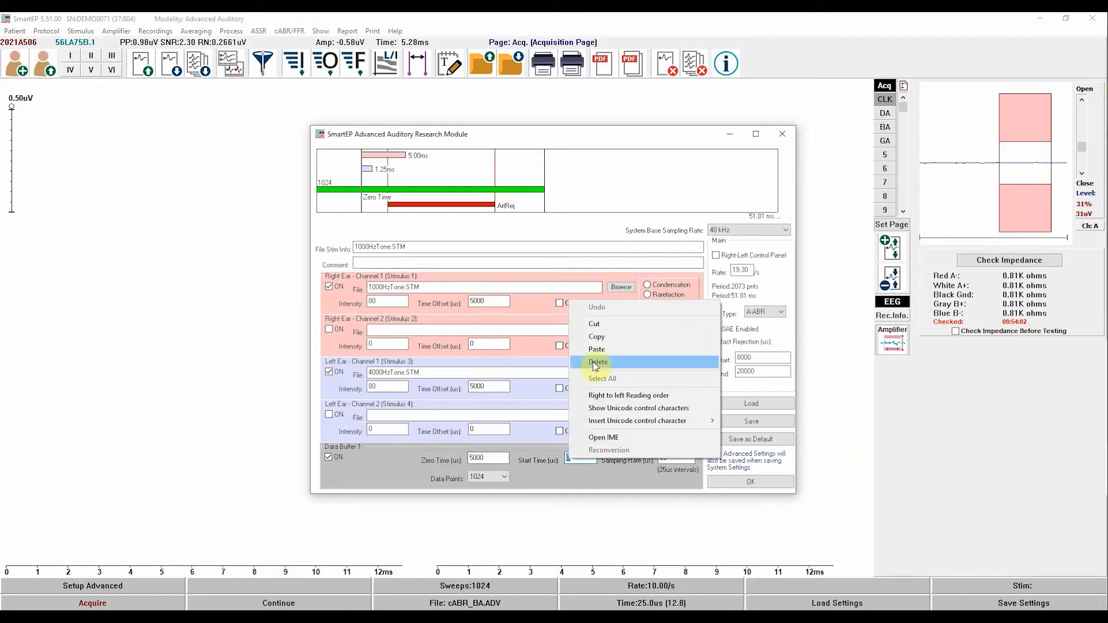
left_click(599, 351)
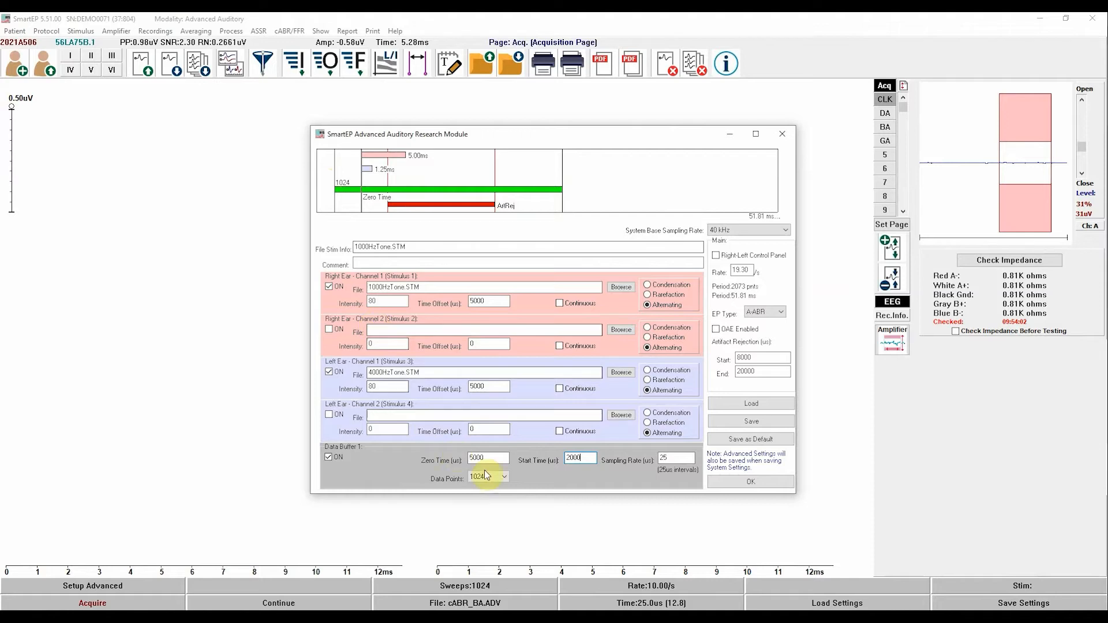
Step: Try 2048, 3072 and 4096 data points for the data buffer, and restore 1024
left_click(504, 476)
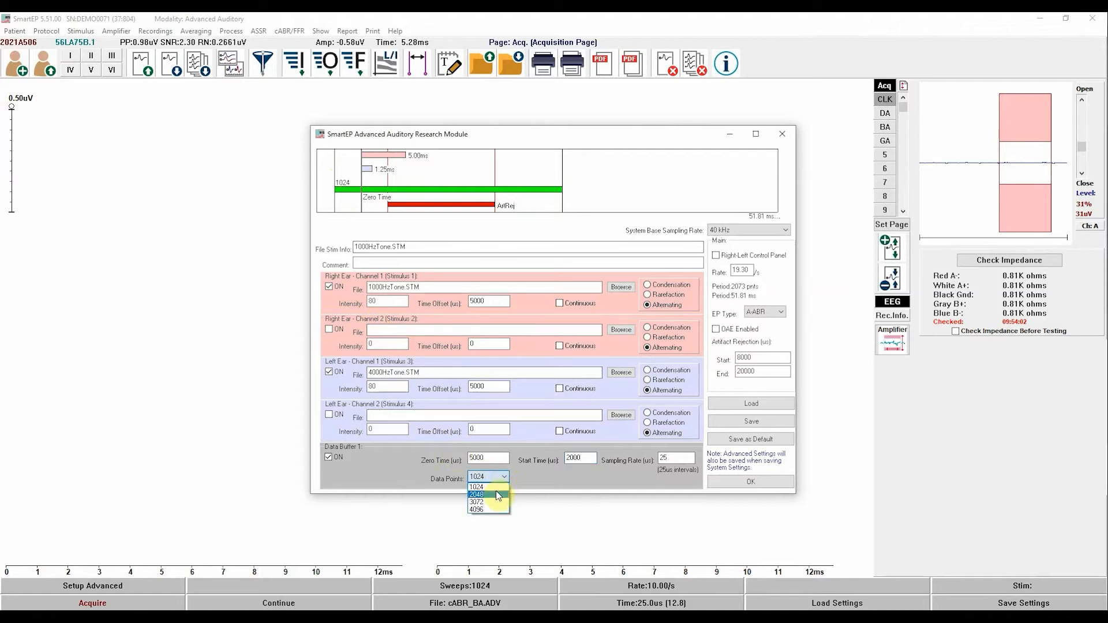
left_click(498, 494)
left_click(504, 479)
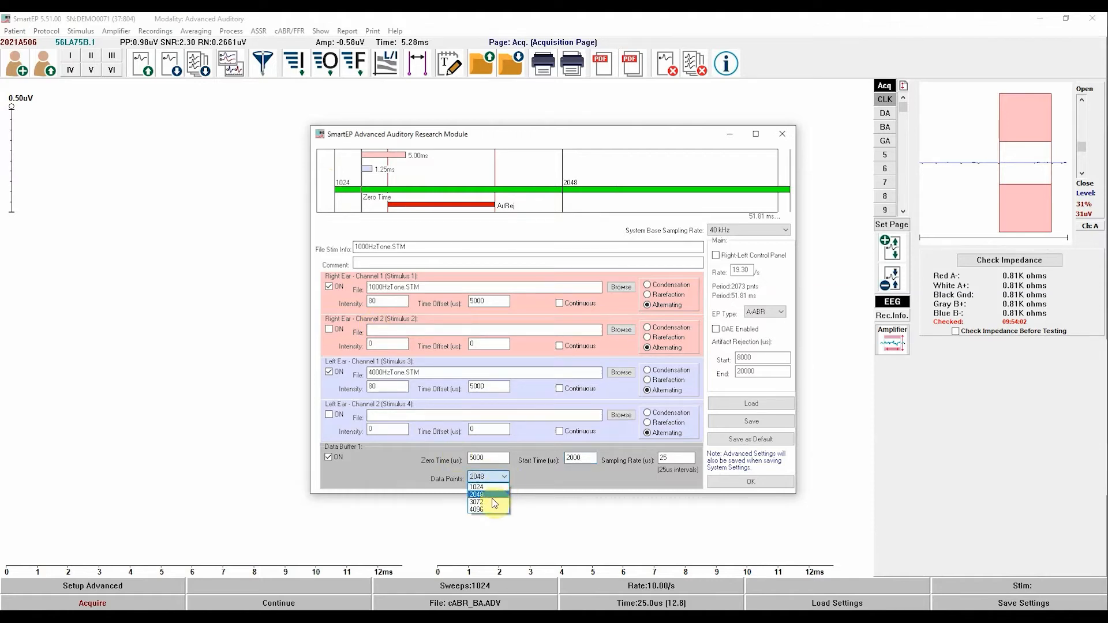
left_click(493, 504)
left_click(504, 479)
left_click(495, 510)
left_click(489, 487)
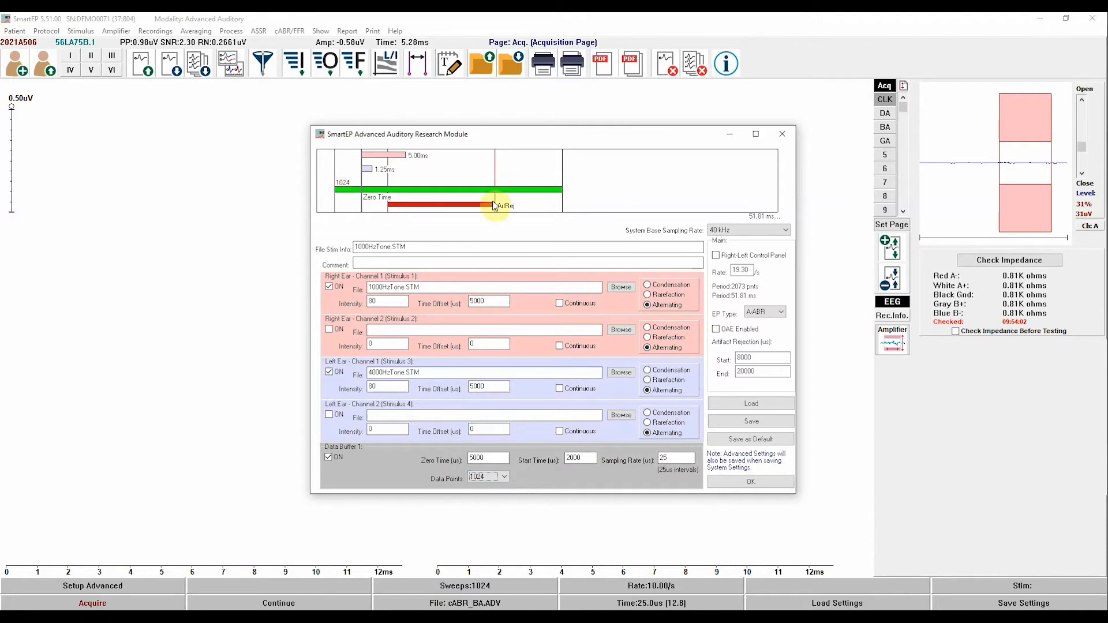
Step: Try data buffer sampling rates of 50 us and 75 us, and restore 25 us
double_click(672, 459)
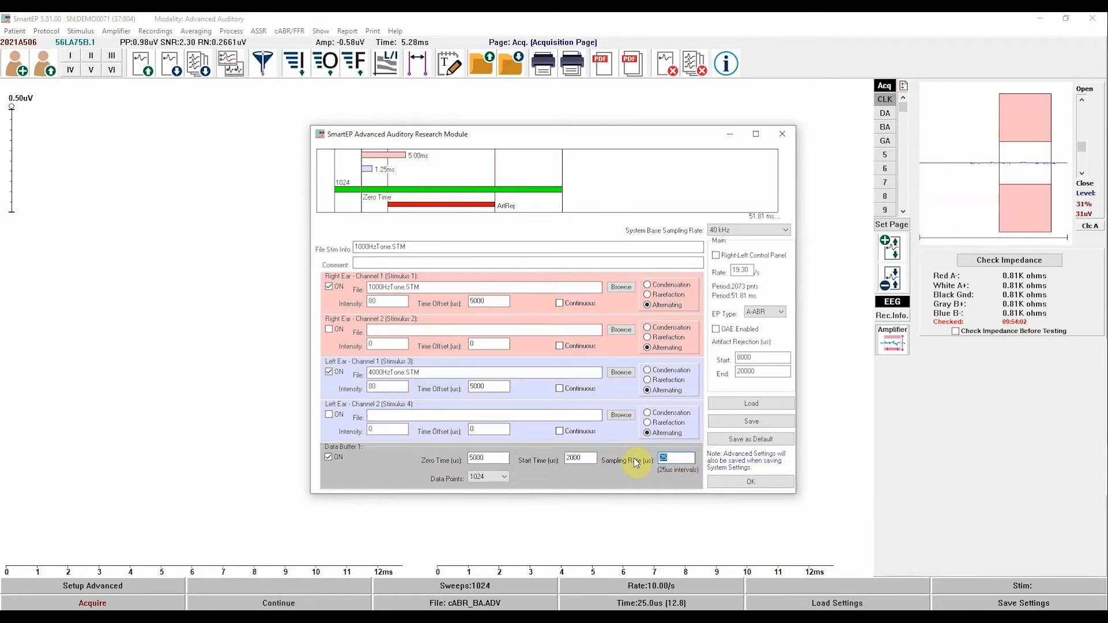
type("50")
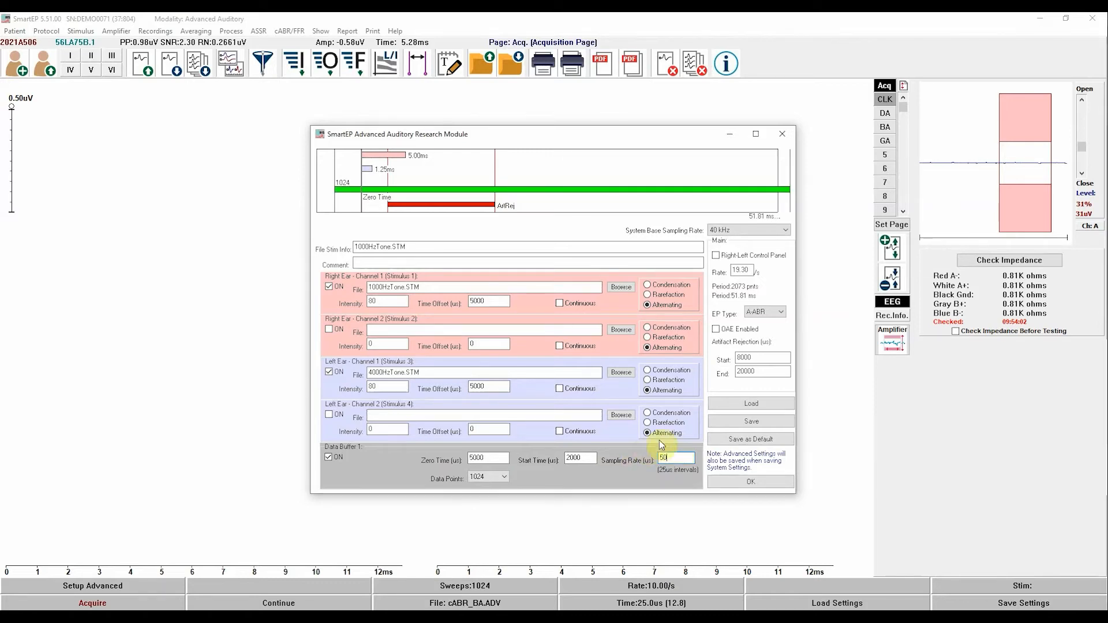
left_click_drag(670, 458, 625, 459)
type("75")
left_click_drag(674, 458, 657, 460)
type("25")
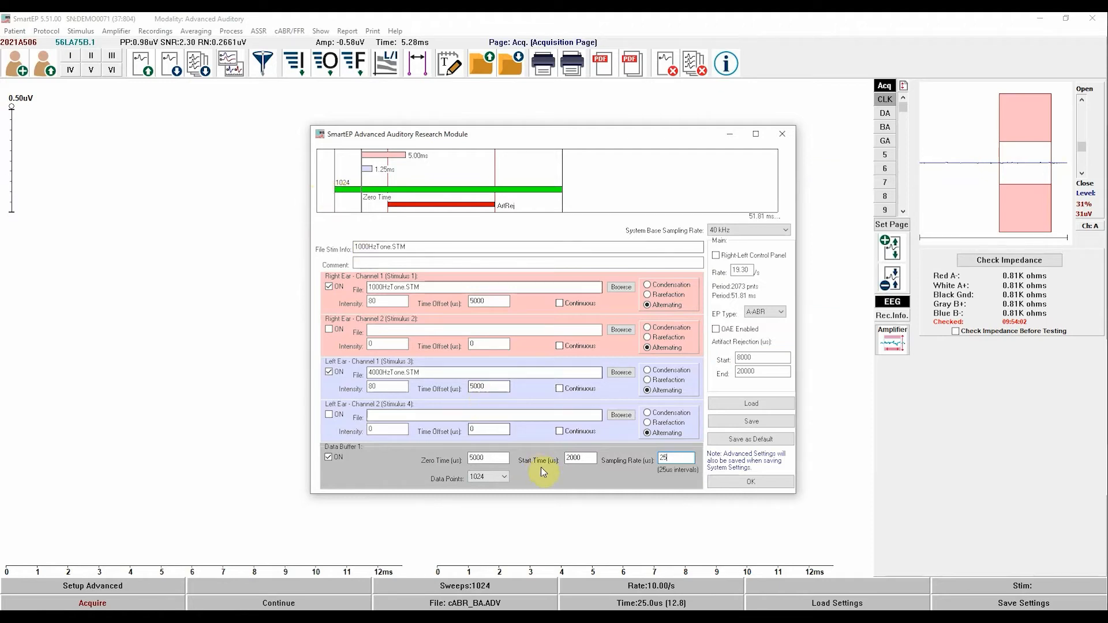
Step: Review the buffer start and zero times, both stimulus offsets and the artifact rejection limits against the timing diagram
mouse_move(585, 457)
left_mouse_down()
mouse_move(556, 456)
mouse_move(583, 457)
left_mouse_up()
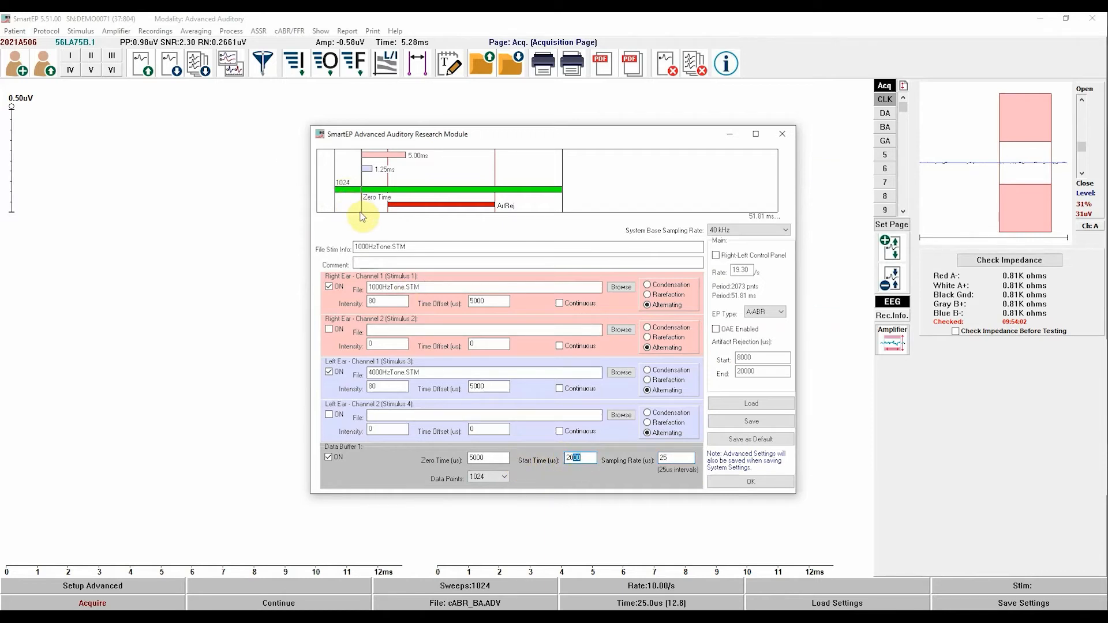
left_click_drag(503, 457, 461, 459)
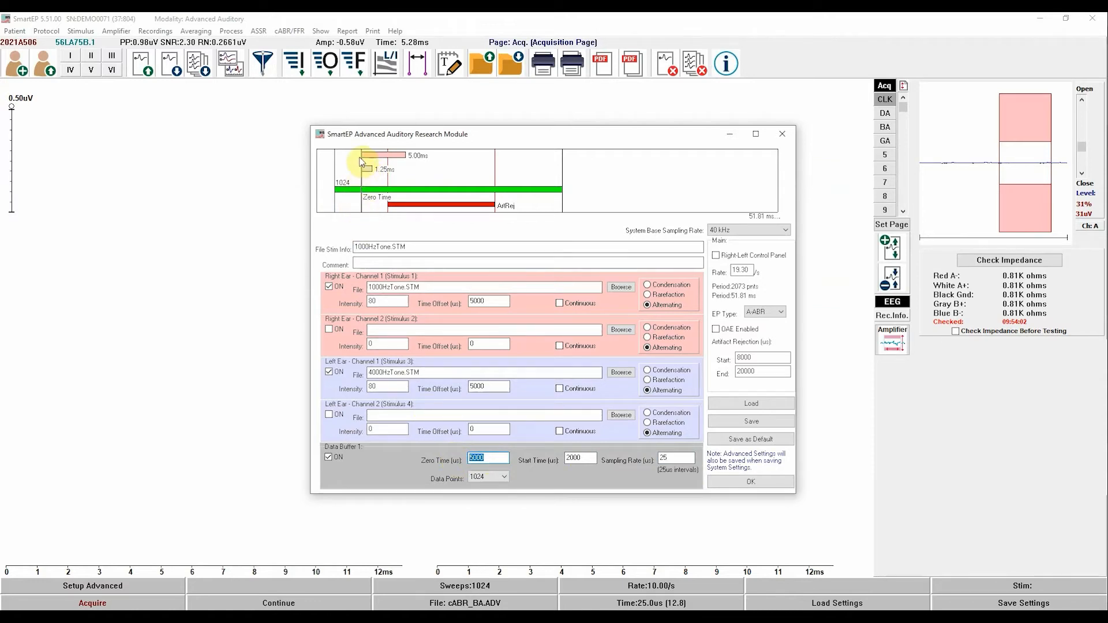
left_click_drag(493, 299, 469, 321)
left_click_drag(489, 387, 468, 387)
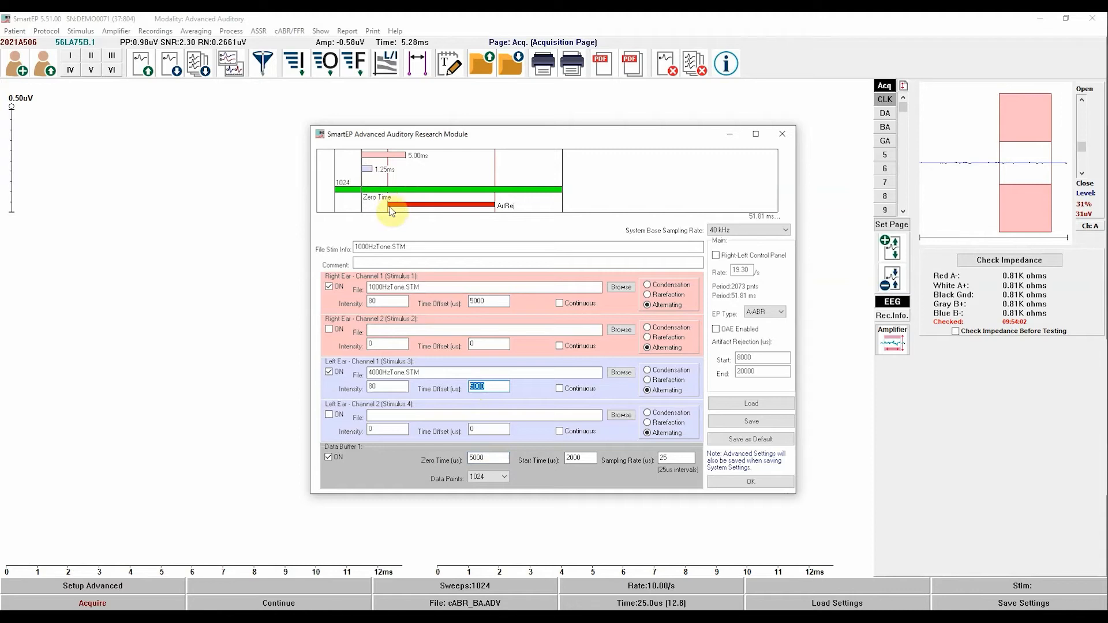
left_click_drag(753, 358, 729, 356)
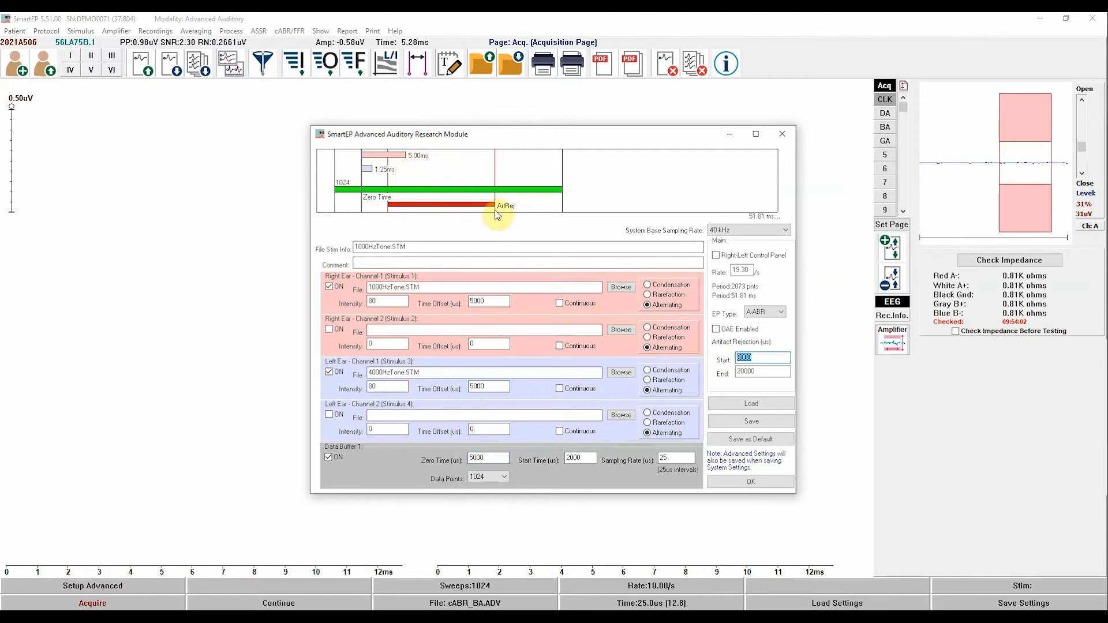
left_click_drag(763, 373, 729, 375)
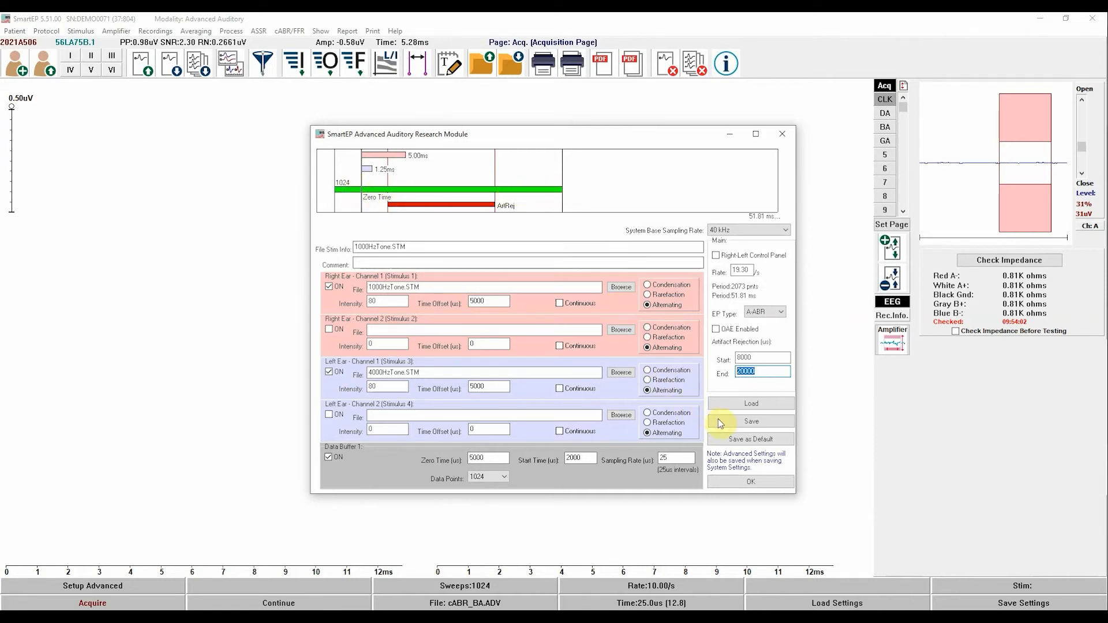
Step: Save the advanced settings to a file named Test and accept the setup
left_click(750, 421)
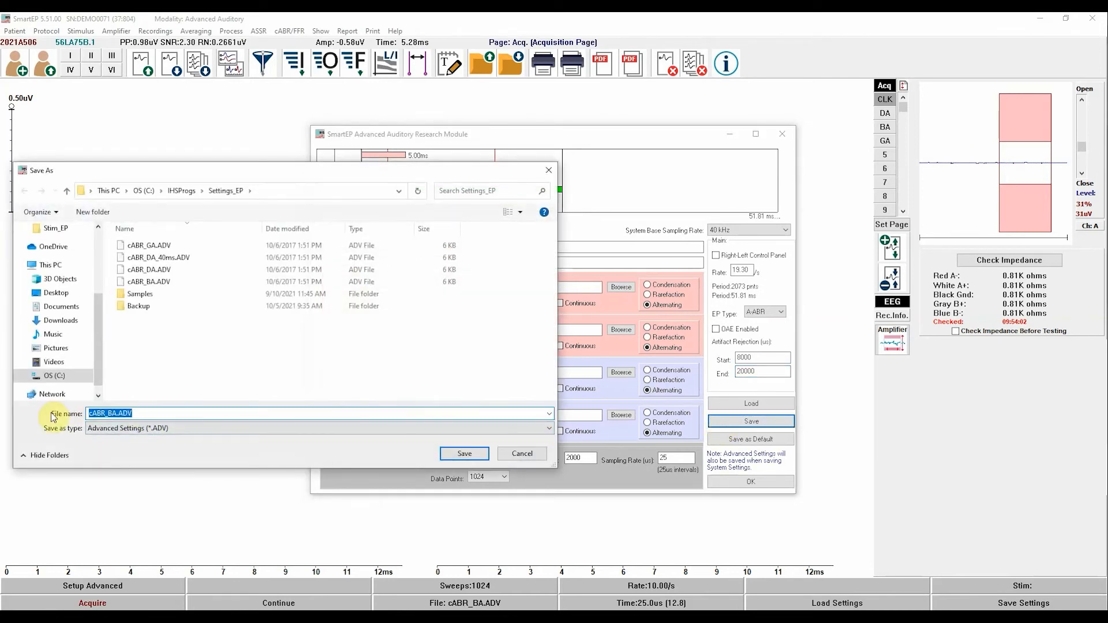
type("Test")
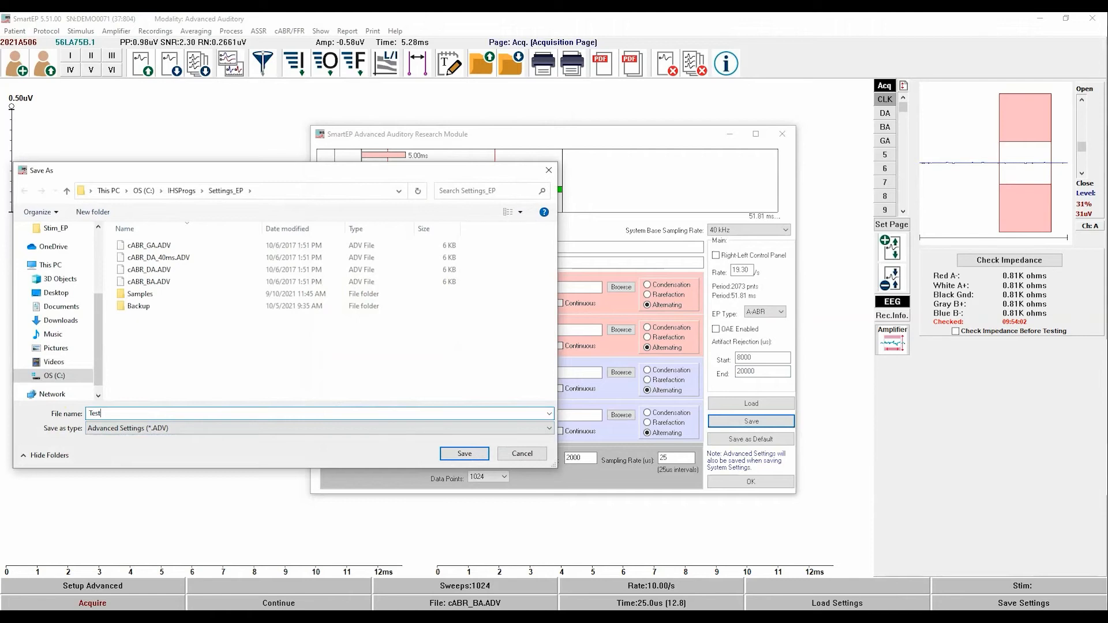
left_click(461, 454)
left_click(748, 483)
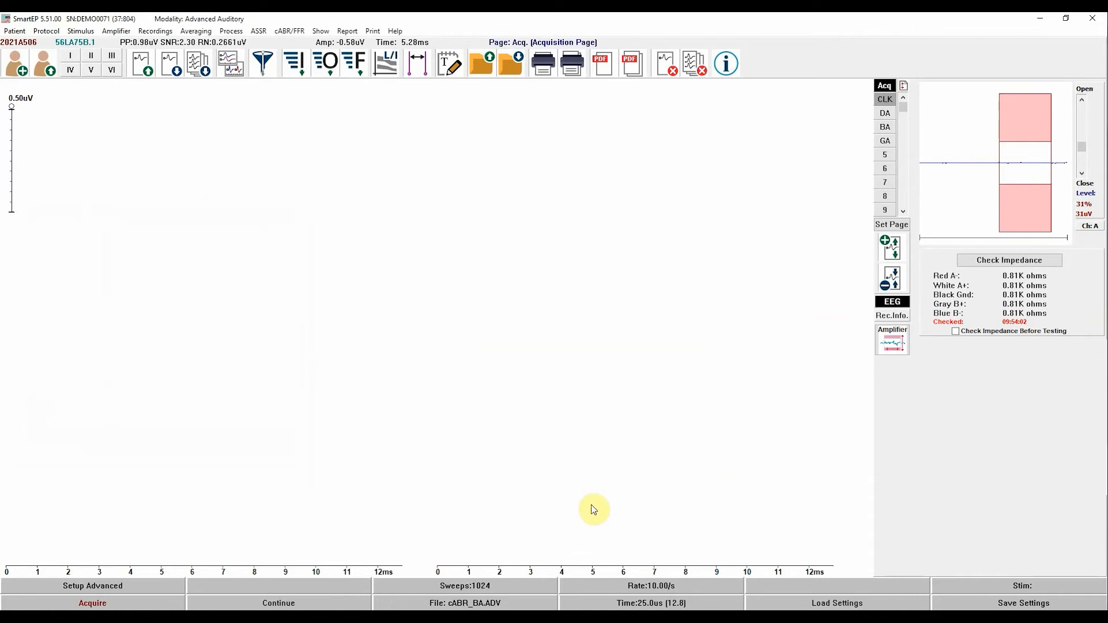